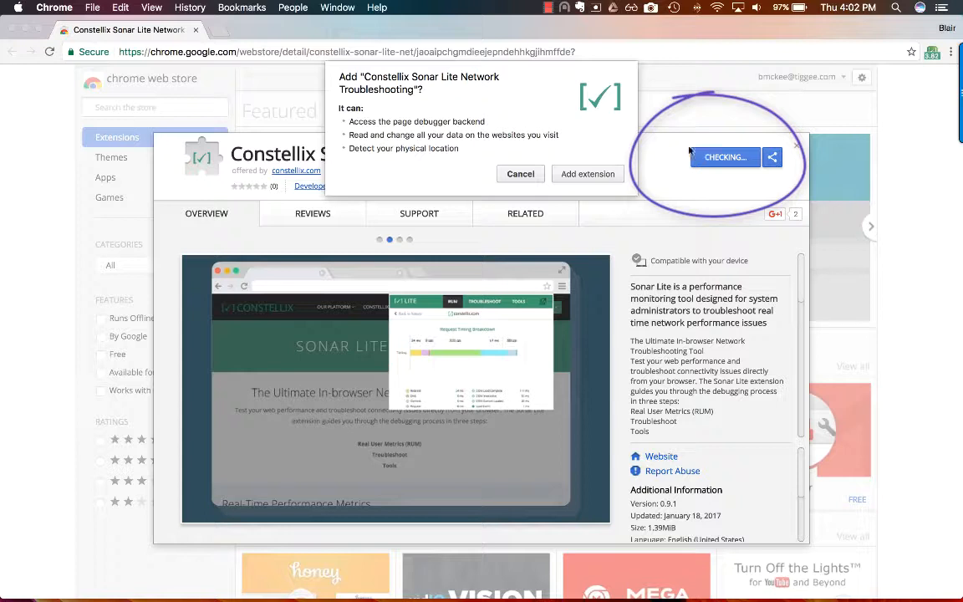
# Add the Constellix Sonar Lite Network Troubleshooting extension to the browser and open it.
pyautogui.click(565, 174)
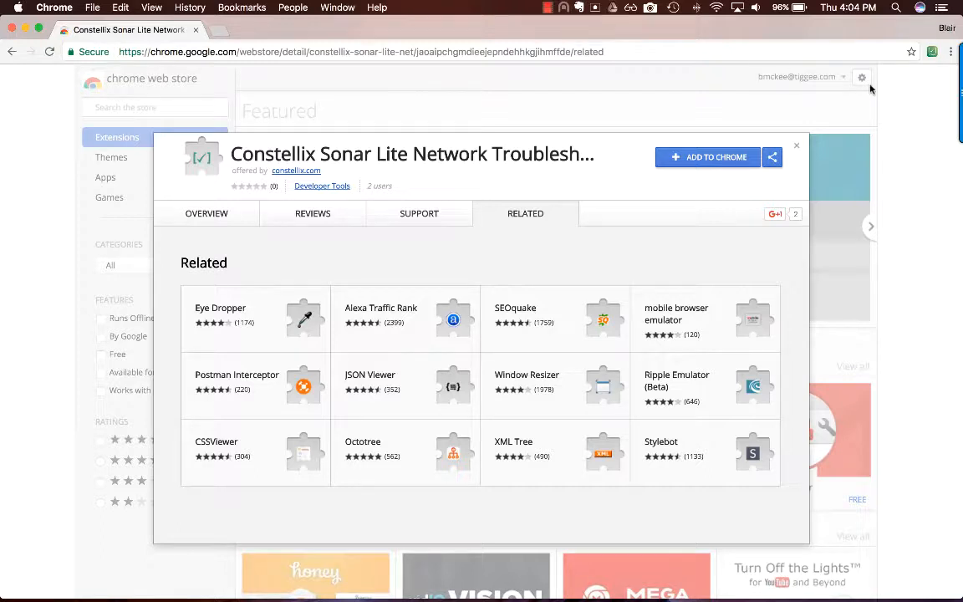
pyautogui.click(933, 52)
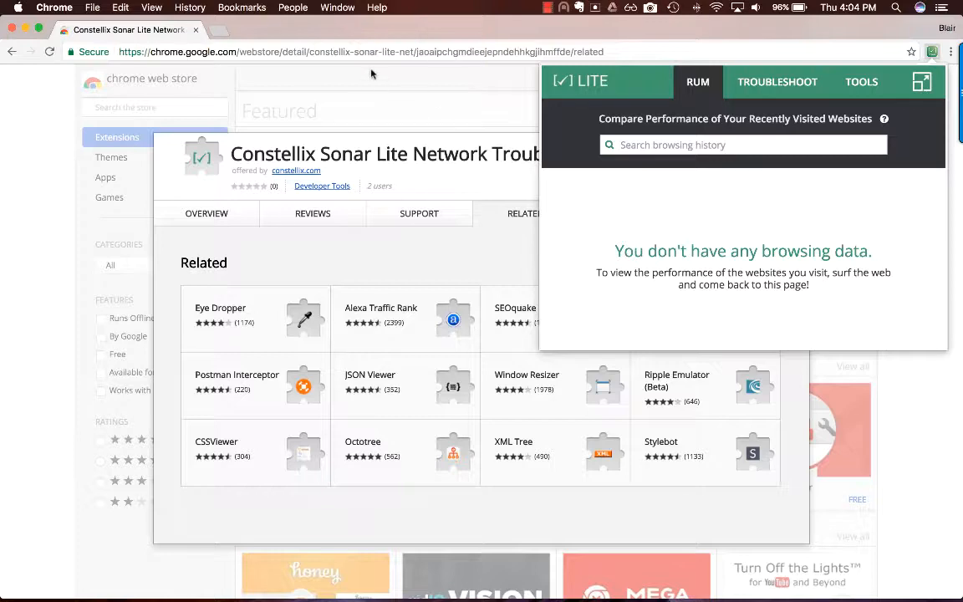
# Visit google.com and open the Sonar Lite extension on that page.
pyautogui.click(334, 55)
pyautogui.write('google.com')
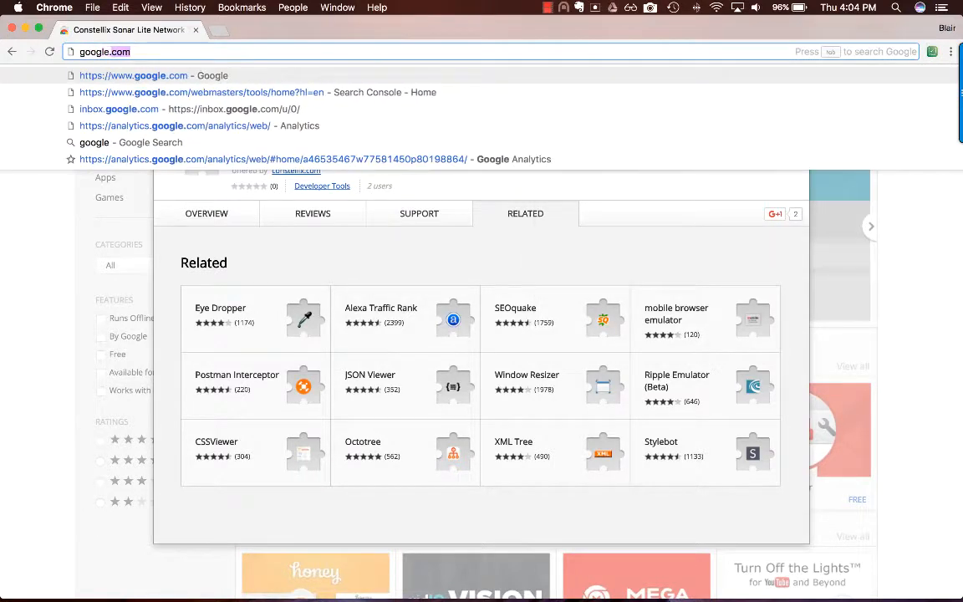
pyautogui.press('Return')
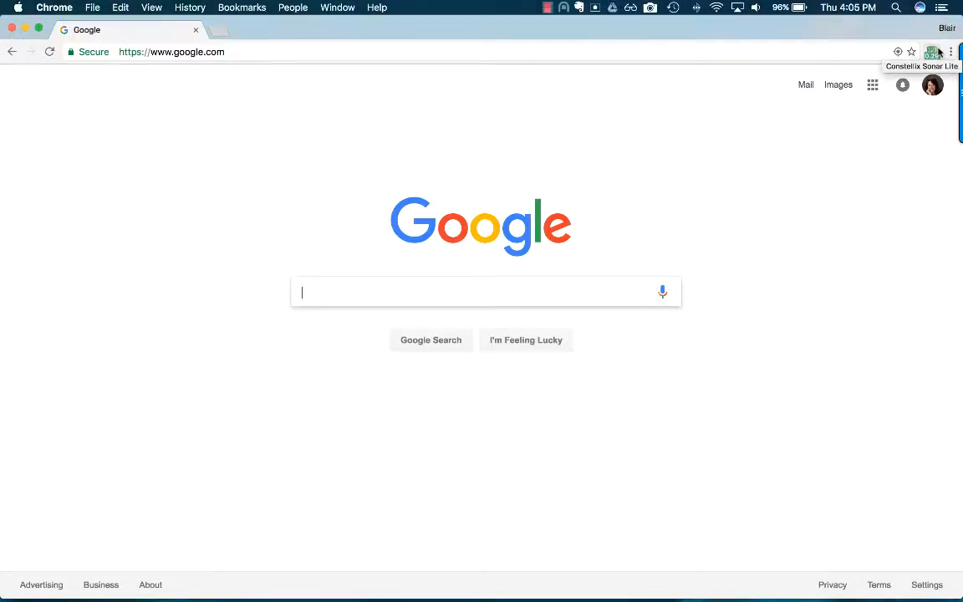
pyautogui.click(932, 52)
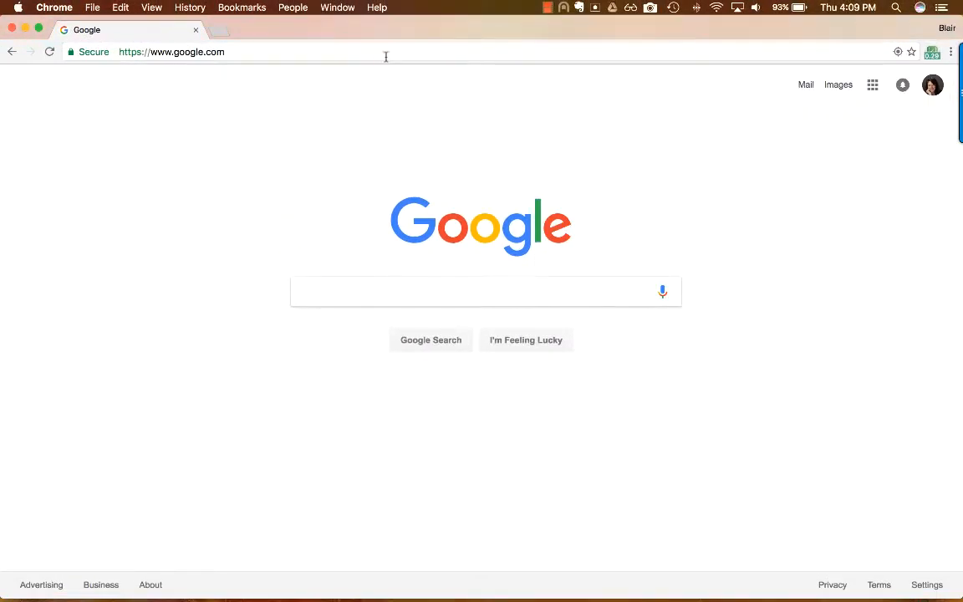
# Load constellix.com and open Sonar Lite to compare page load times of the visited sites.
pyautogui.click(384, 57)
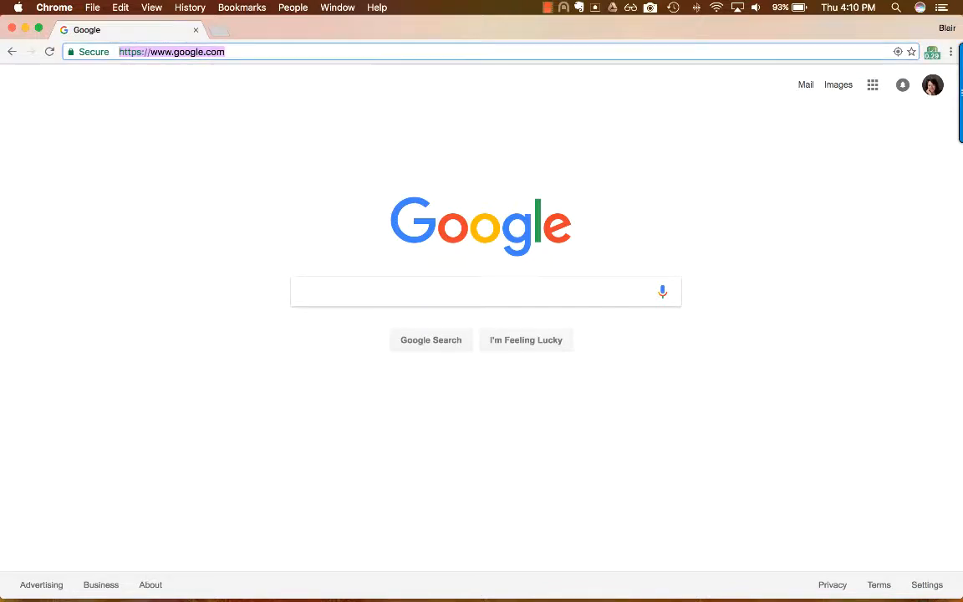
pyautogui.write('constellix.com')
pyautogui.press('Return')
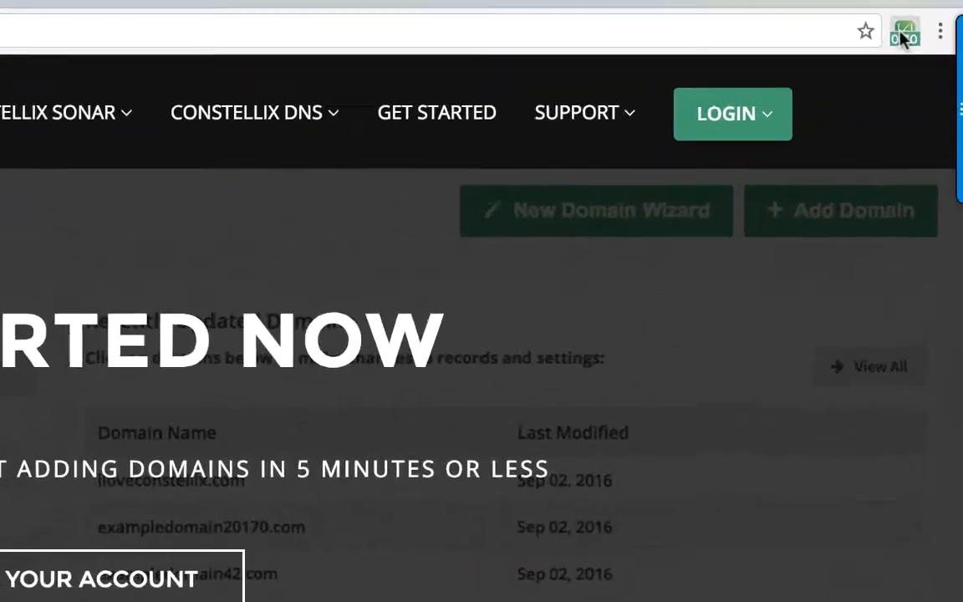
pyautogui.click(926, 51)
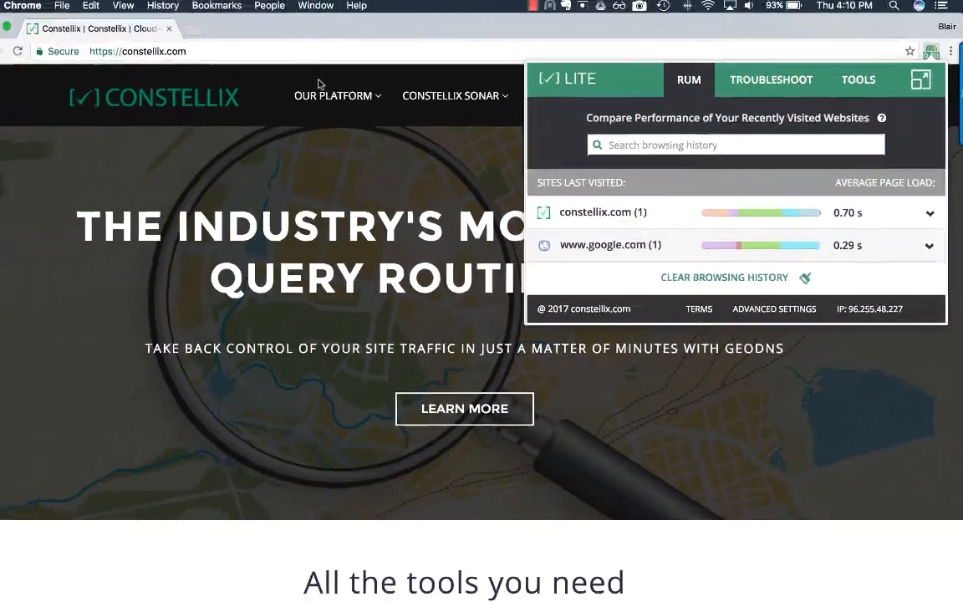
# Go to the About Constellix page on the site and reopen the Sonar Lite extension.
pyautogui.click(340, 82)
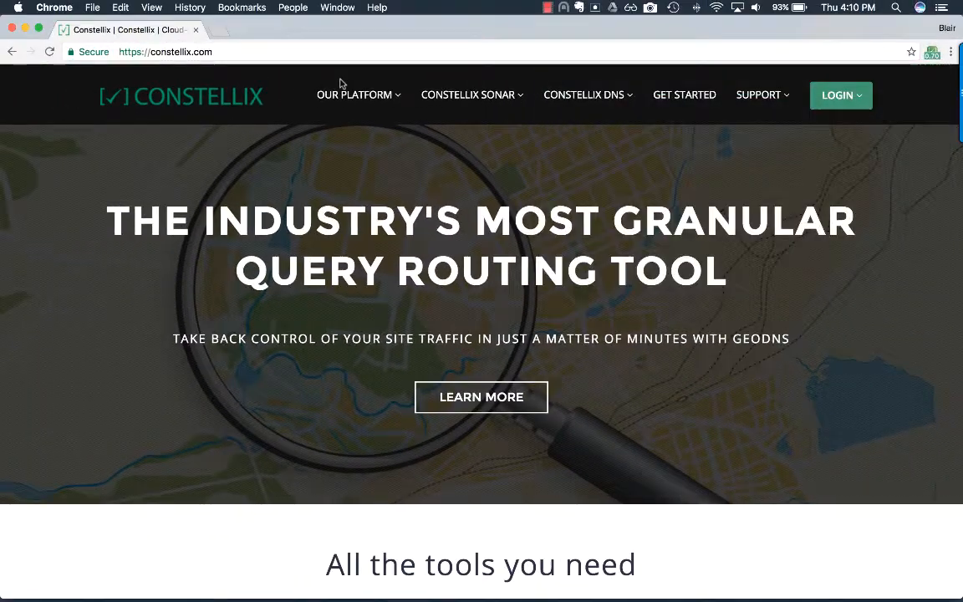
pyautogui.moveTo(354, 101)
pyautogui.click(341, 174)
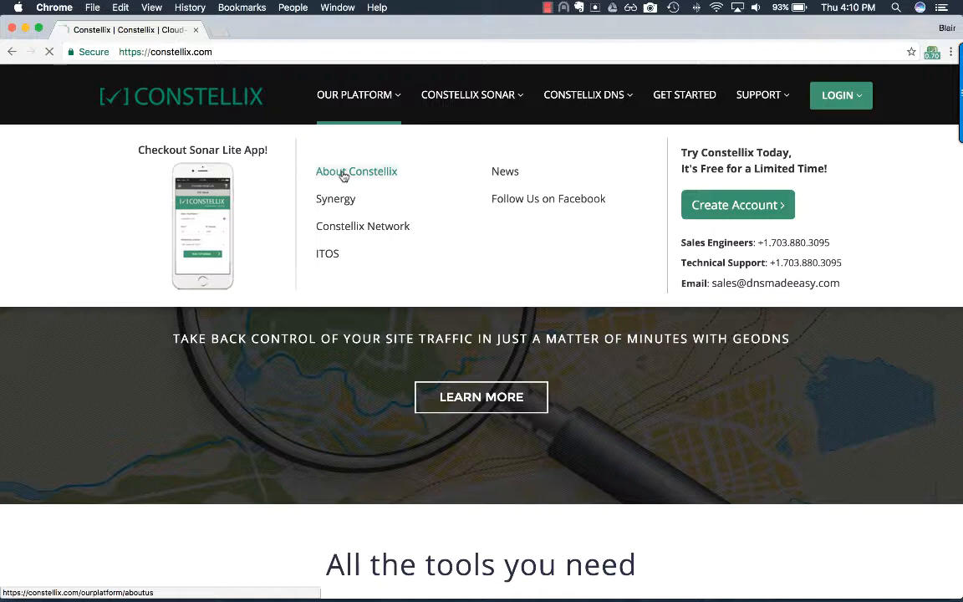
pyautogui.click(932, 52)
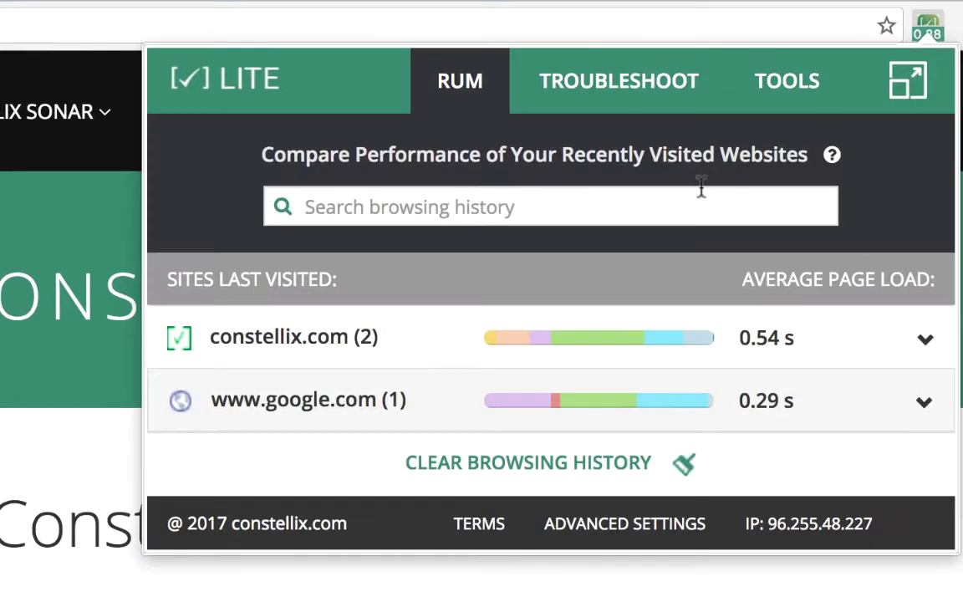
# Expand the constellix.com visits and examine the request timing breakdown of the /ourplatform/aboutus/ page.
pyautogui.click(878, 339)
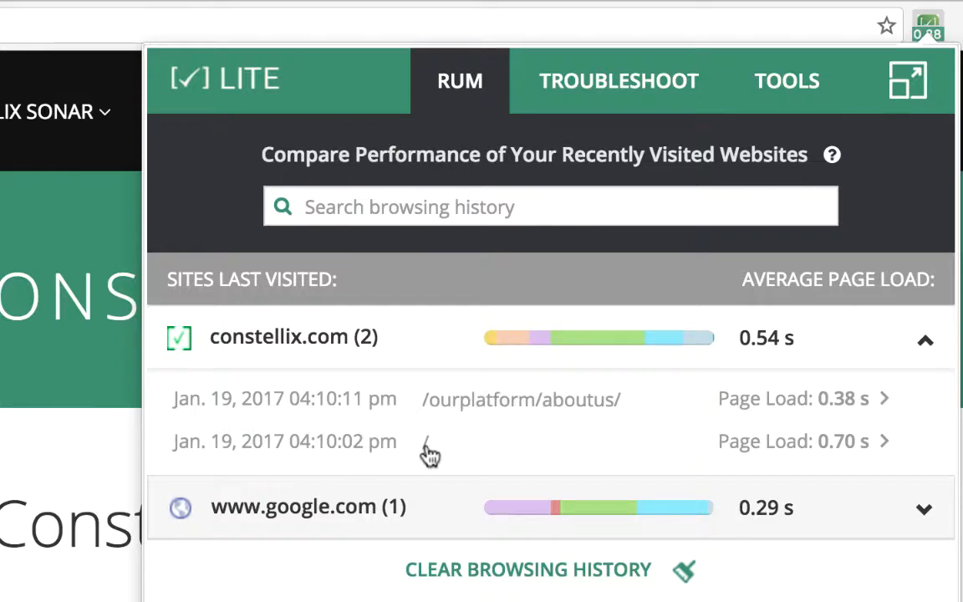
pyautogui.click(745, 403)
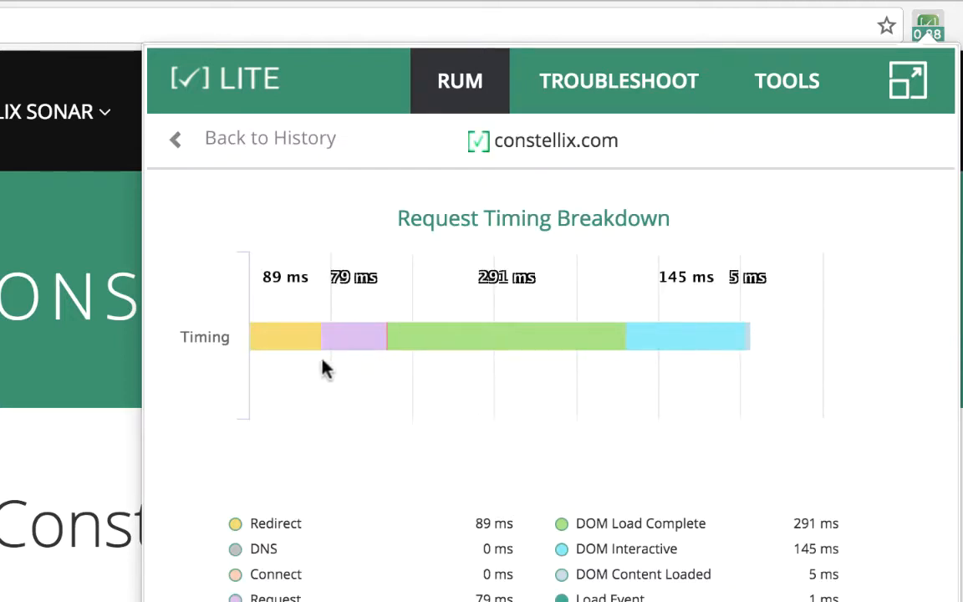
pyautogui.moveTo(441, 338)
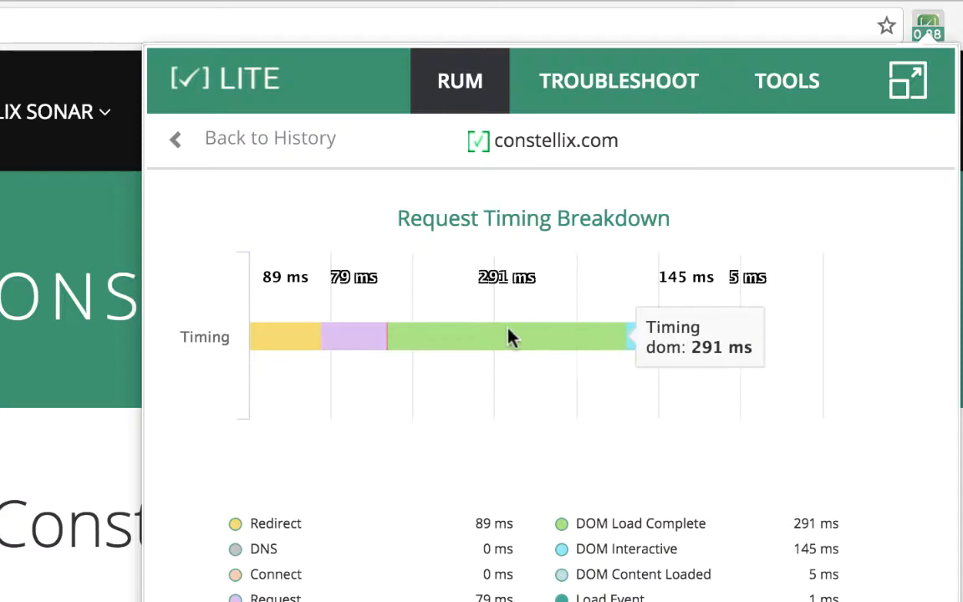
pyautogui.scroll(-3, 378, 516)
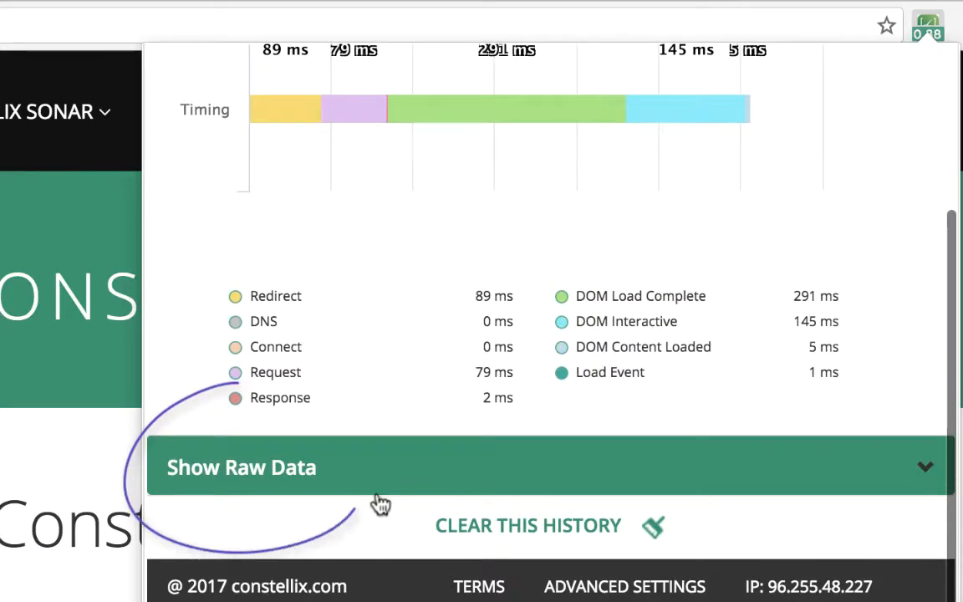
# Show the raw timing data for this page visit and read through it.
pyautogui.click(446, 464)
pyautogui.scroll(-7, 444, 462)
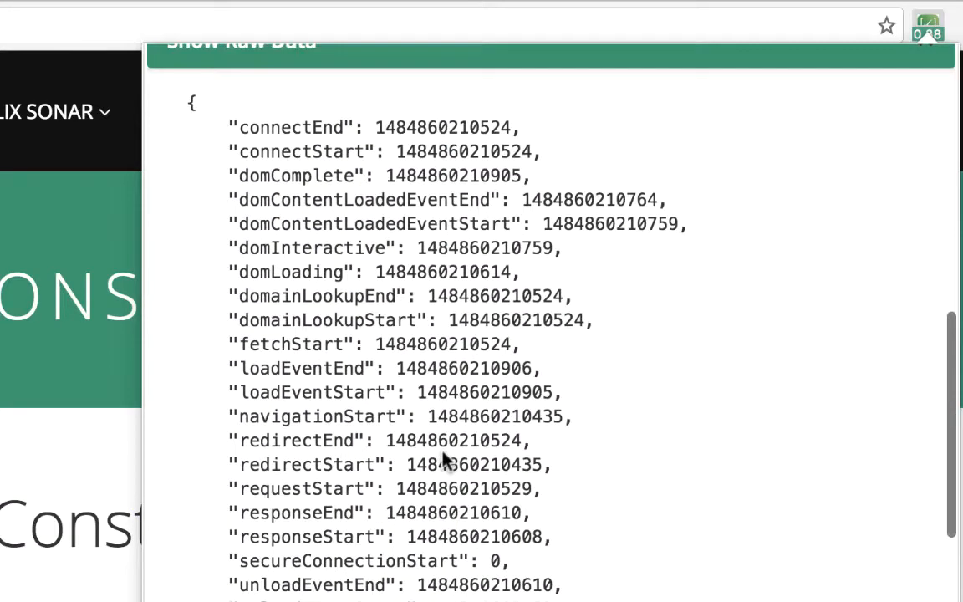
pyautogui.scroll(-1, 446, 460)
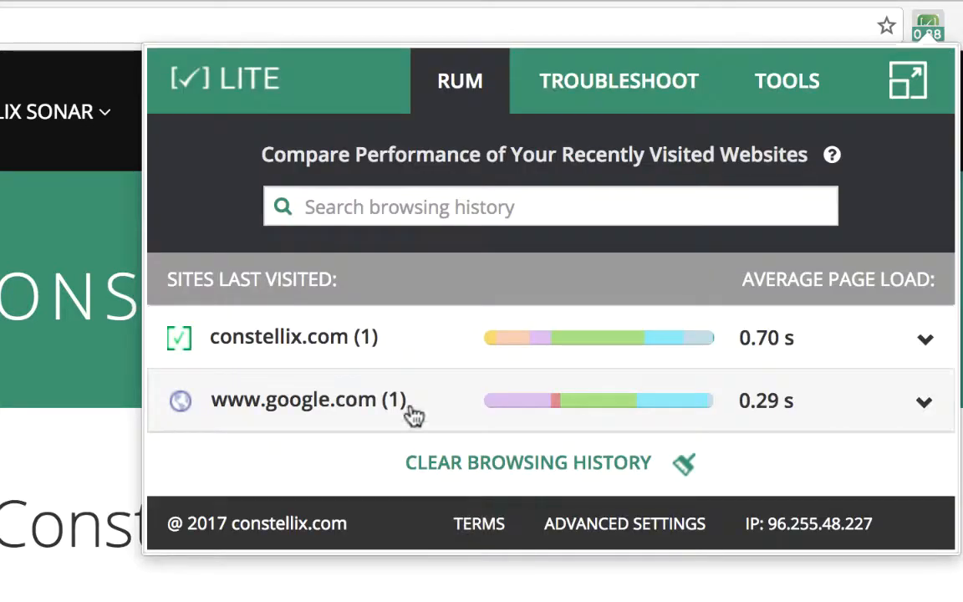
# Clear the stored history of this page visit, and clear the remaining browsing history.
pyautogui.click(499, 544)
pyautogui.click(510, 465)
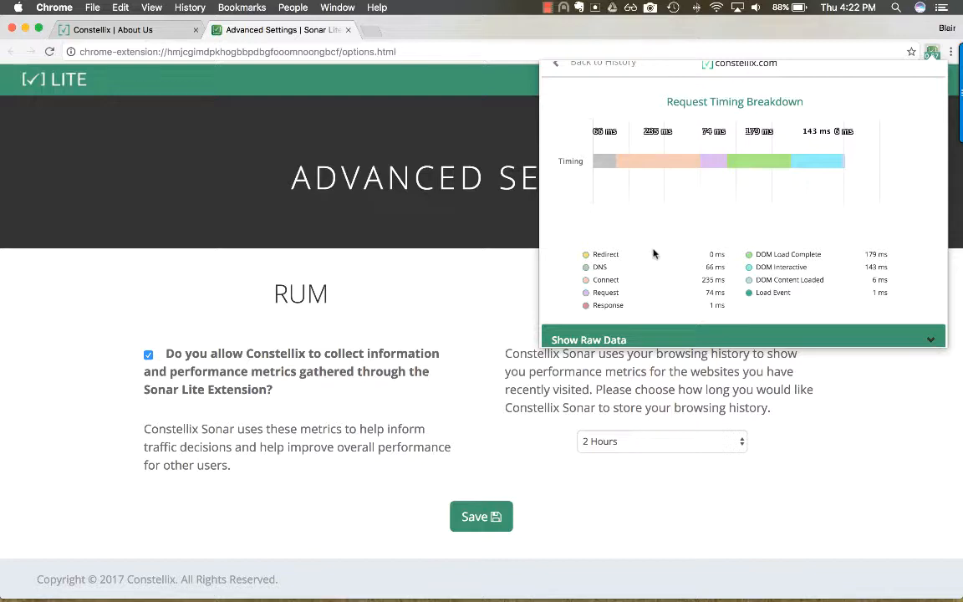
# Examine the connect and DNS segments in constellix.com's request timing breakdown.
pyautogui.scroll(2, 654, 254)
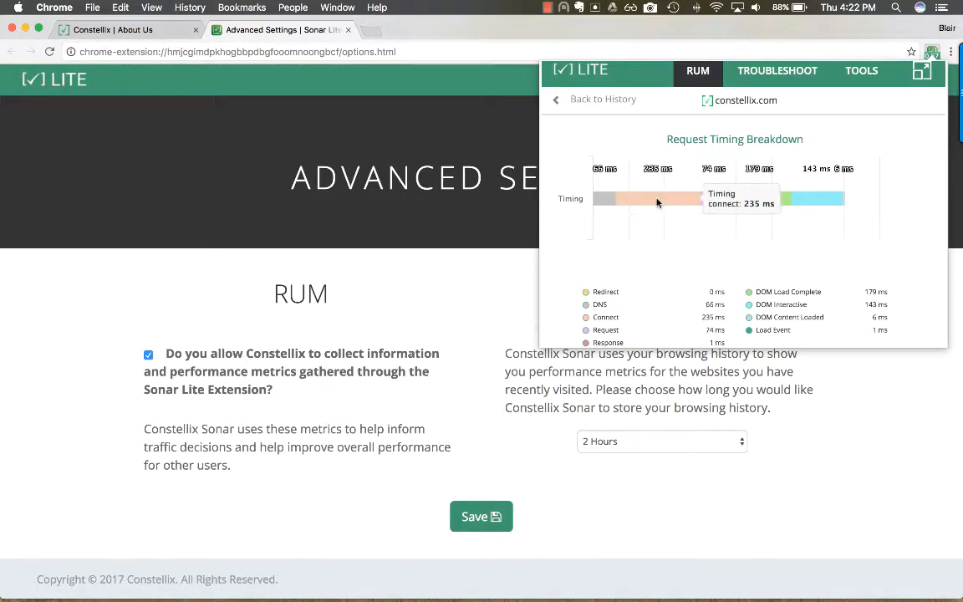
pyautogui.scroll(-2, 750, 239)
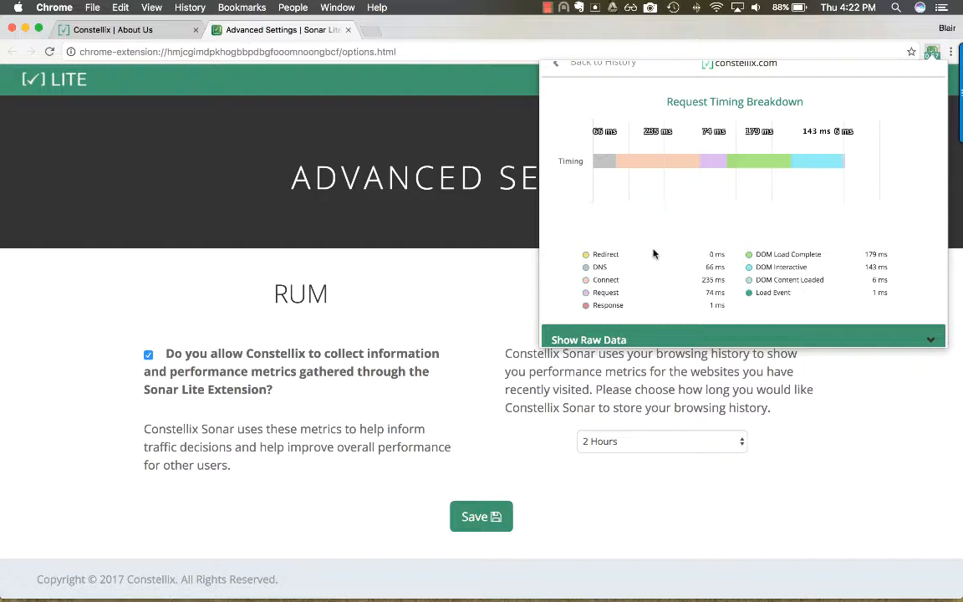
pyautogui.scroll(2, 654, 254)
pyautogui.moveTo(611, 199)
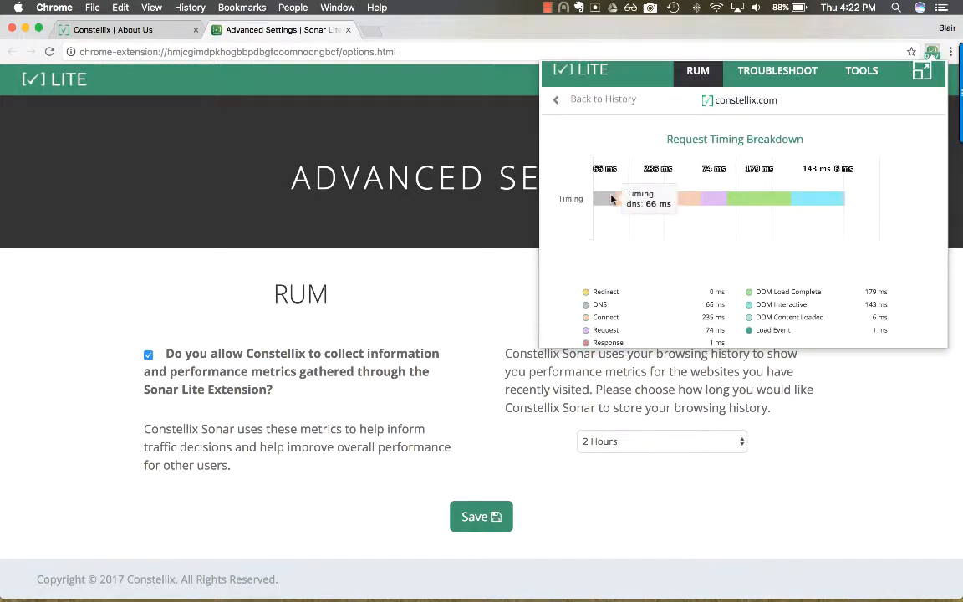
pyautogui.scroll(1, 734, 161)
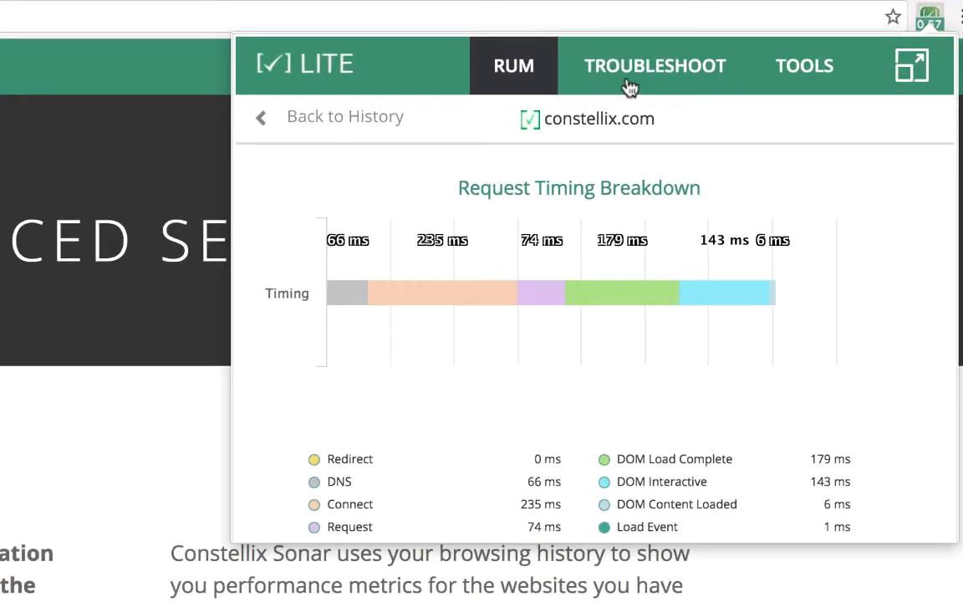
# Begin troubleshooting the domain dnsmadeeasy.com with tests run from Washington, DC, U.S.A.
pyautogui.click(630, 84)
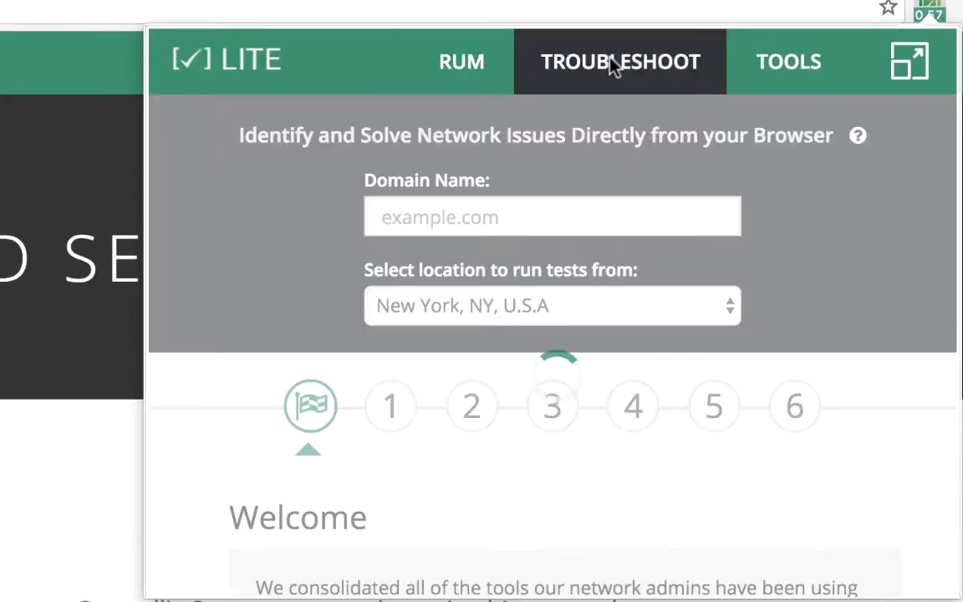
pyautogui.click(558, 205)
pyautogui.write('dnsmadeeasy.com')
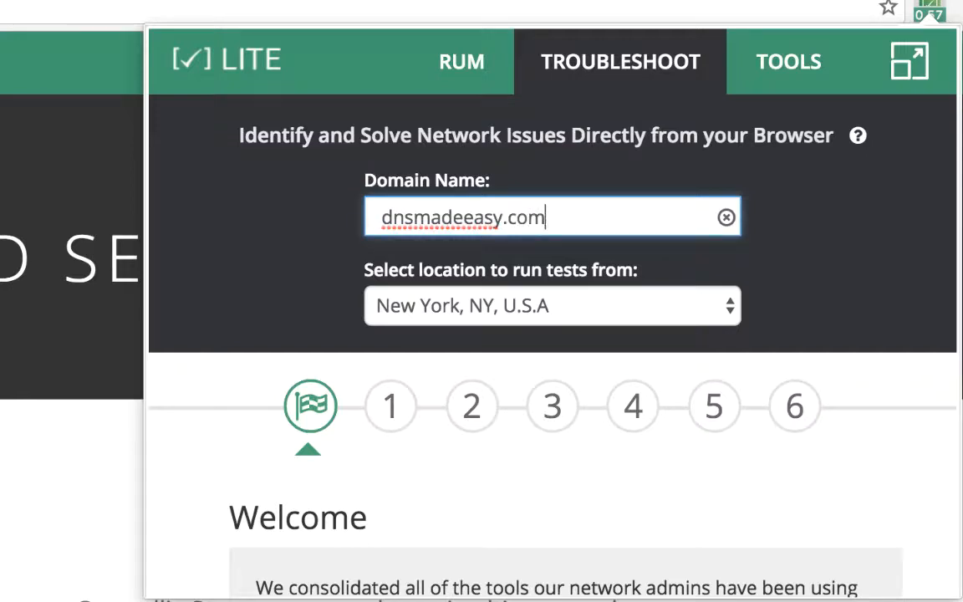
pyautogui.click(553, 306)
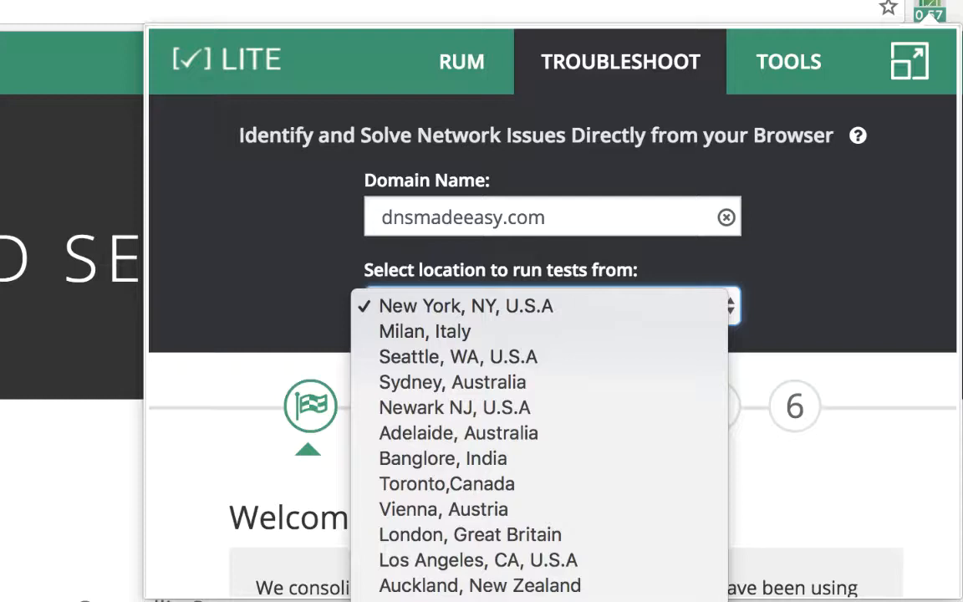
pyautogui.click(592, 564)
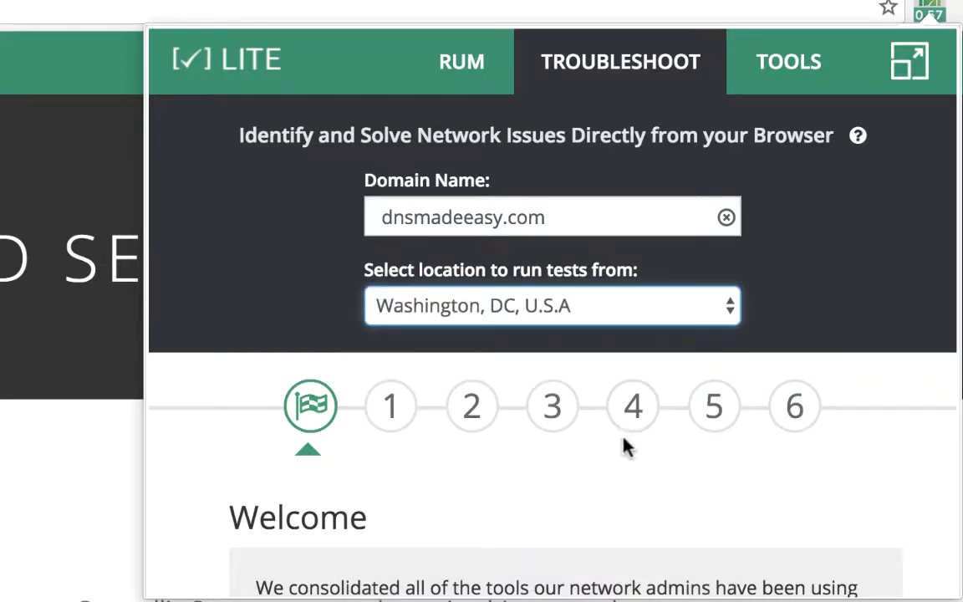
pyautogui.scroll(-3, 624, 445)
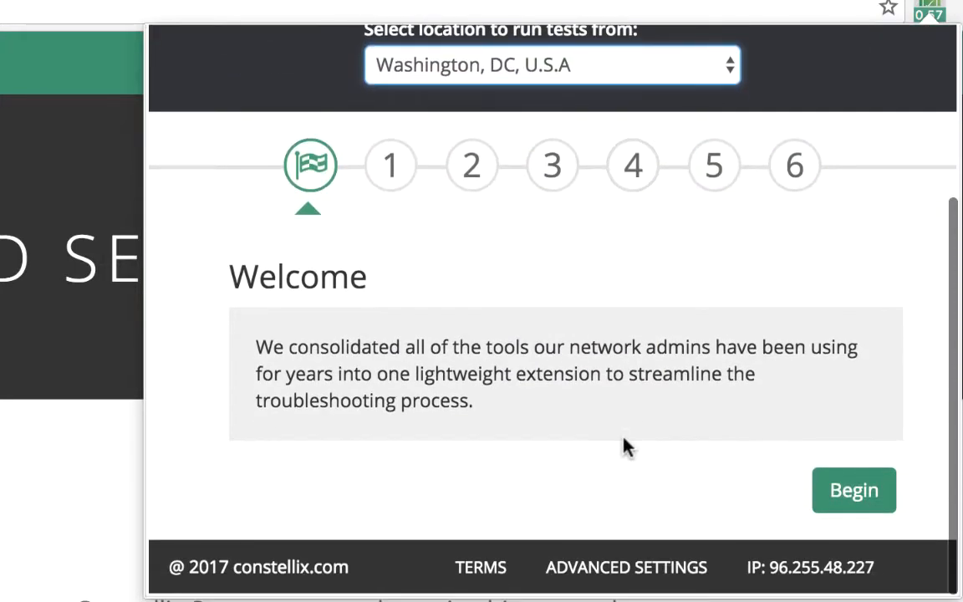
pyautogui.click(851, 510)
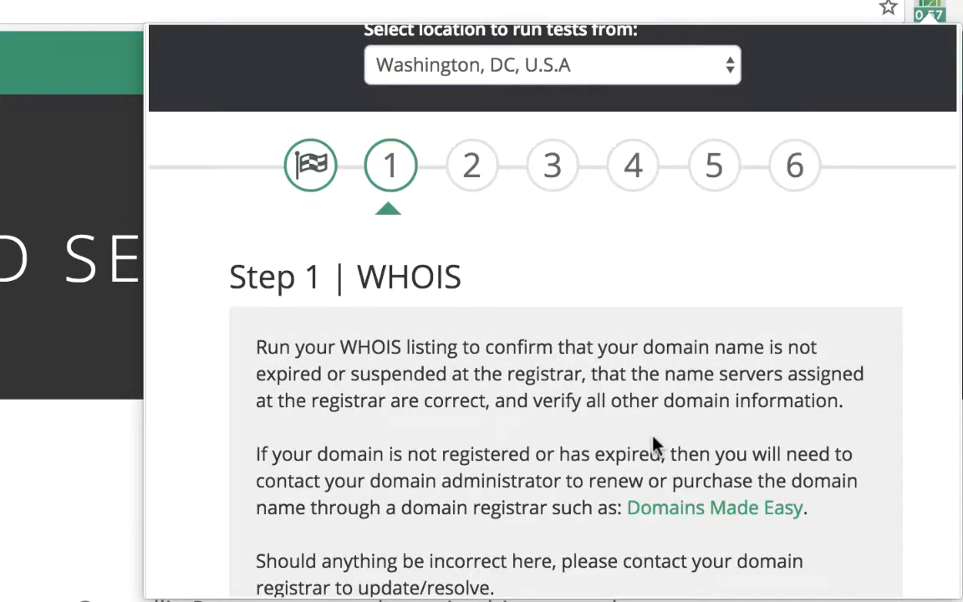
# Review the WHOIS step's guidance and the domain's registrar, name servers, dates and status.
pyautogui.scroll(-1, 655, 443)
pyautogui.scroll(1, 656, 444)
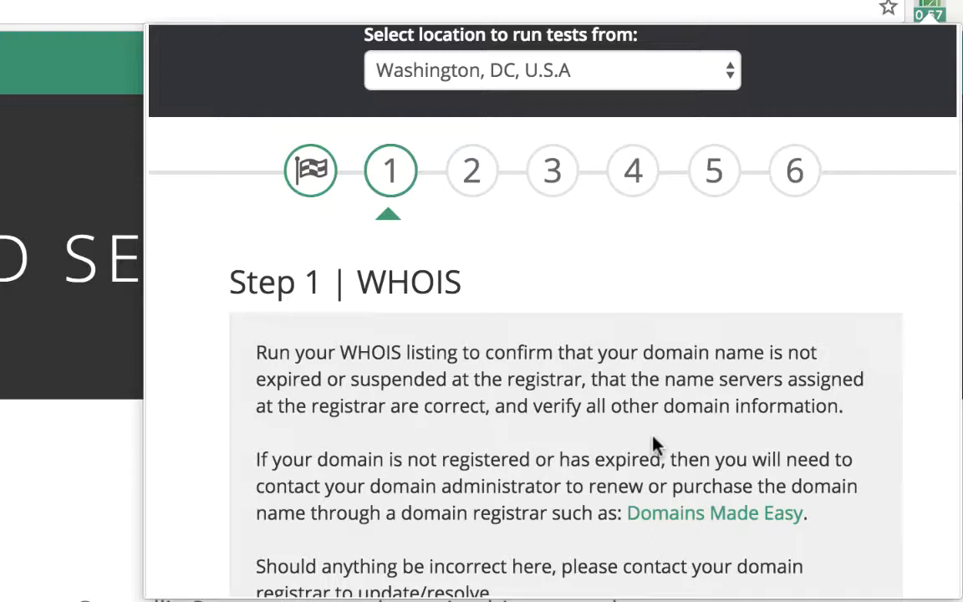
pyautogui.scroll(-10, 656, 444)
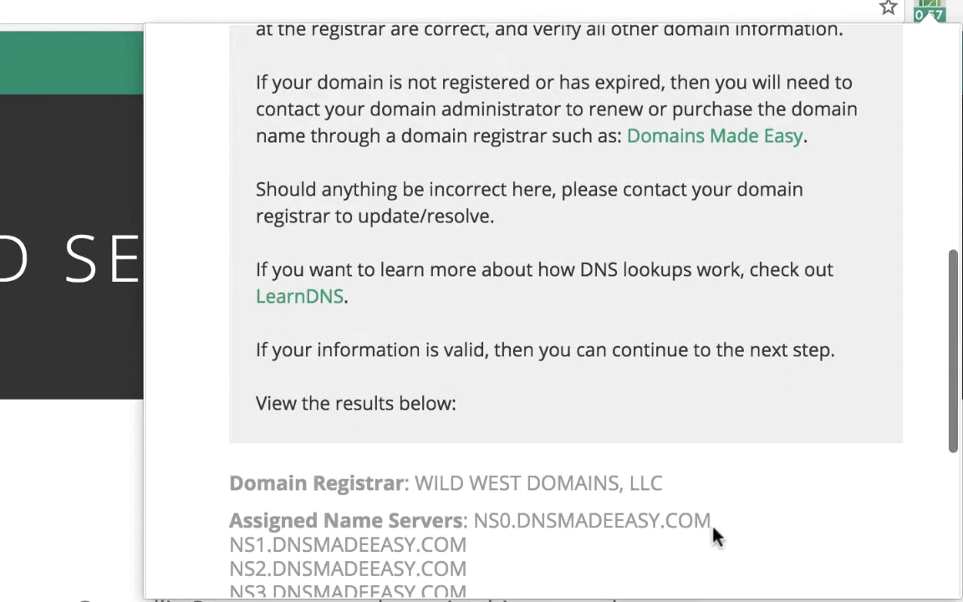
pyautogui.scroll(-5, 726, 544)
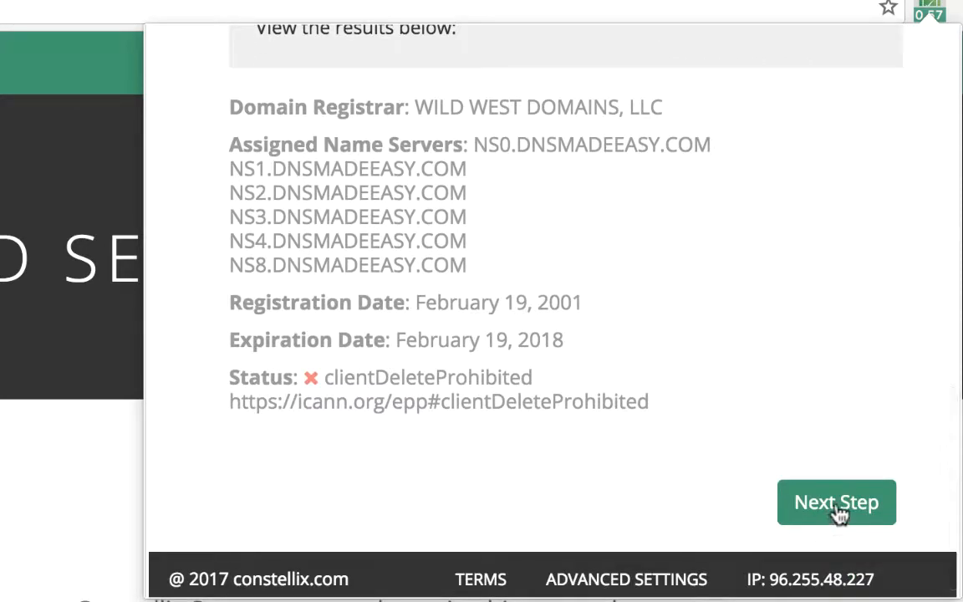
# Advance from the WHOIS check through the name server and Layer 3 checks to Step 6, Layer 7 Connectivity.
pyautogui.click(839, 516)
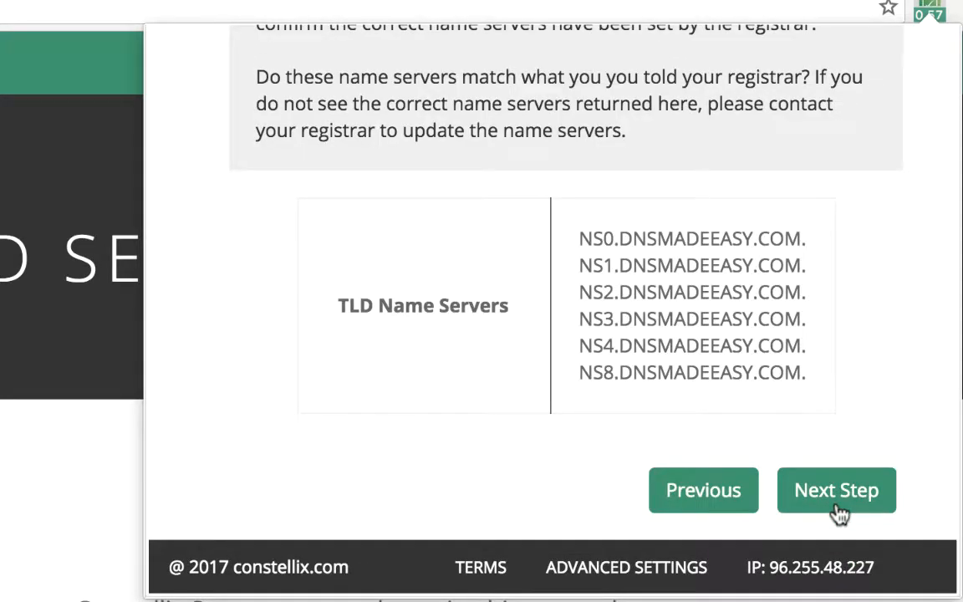
pyautogui.click(811, 492)
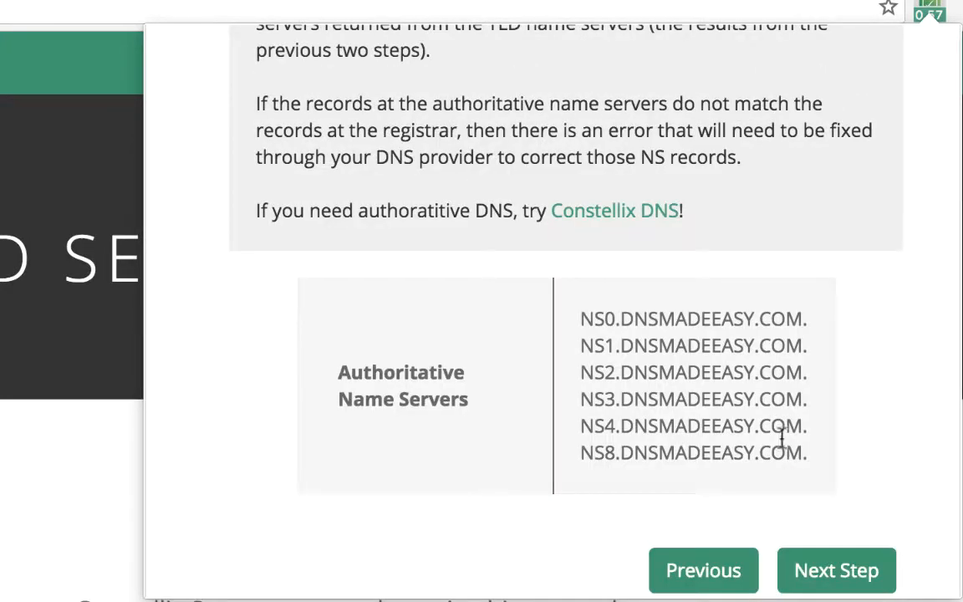
pyautogui.click(810, 569)
pyautogui.click(856, 513)
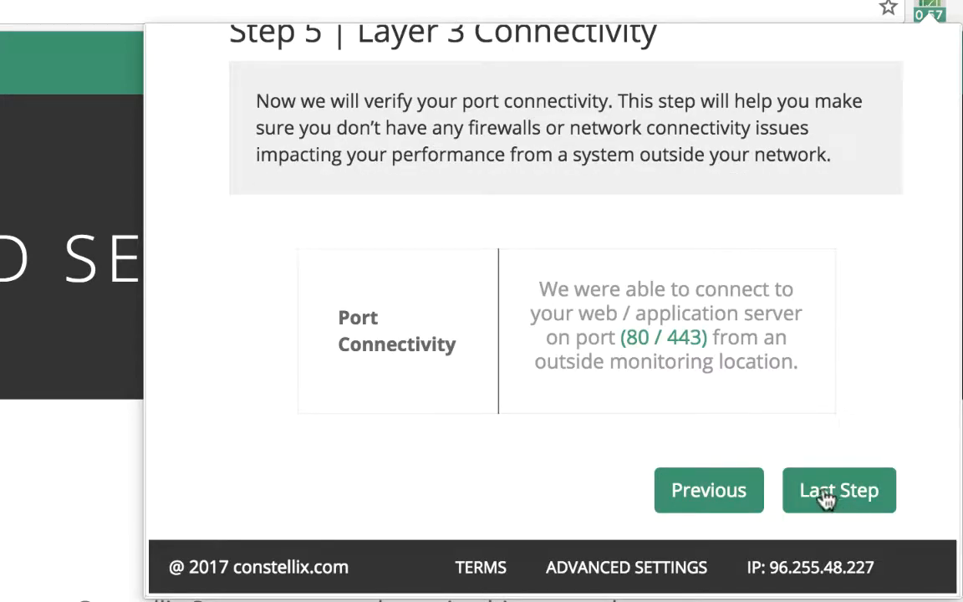
pyautogui.click(825, 497)
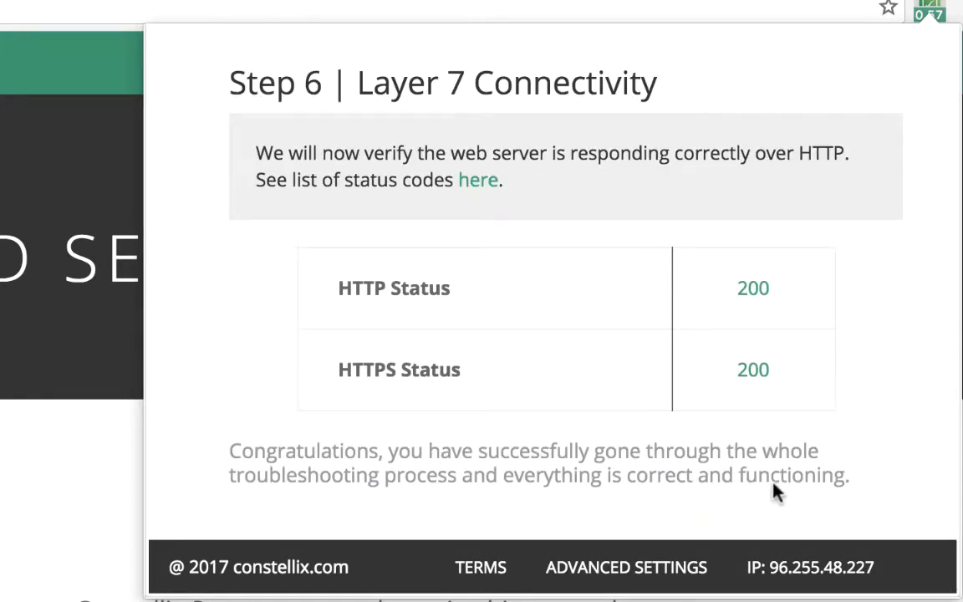
# Switch from the finished troubleshooting checks to the Tools section and expand it into a full browser tab.
pyautogui.scroll(5, 783, 505)
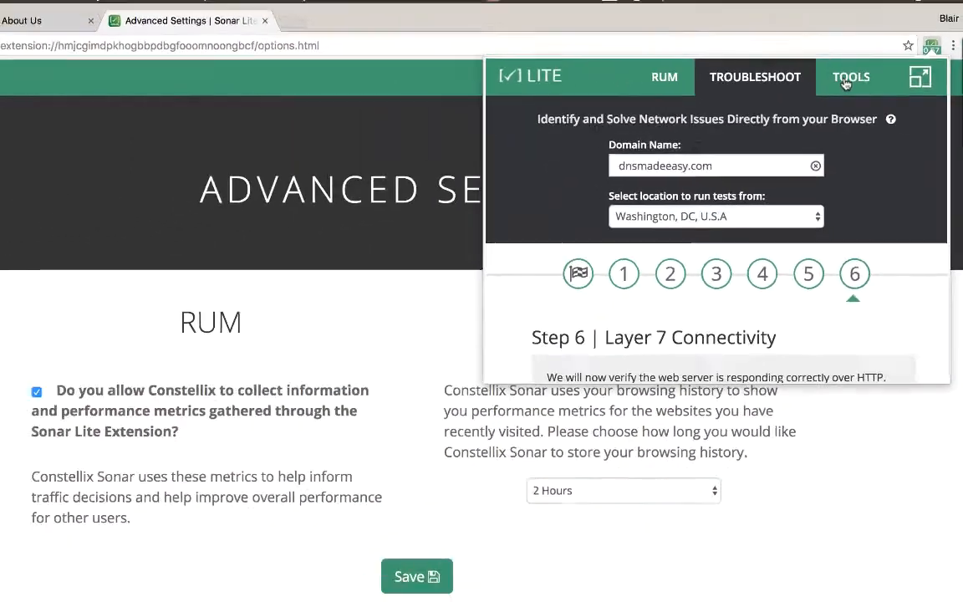
pyautogui.click(789, 61)
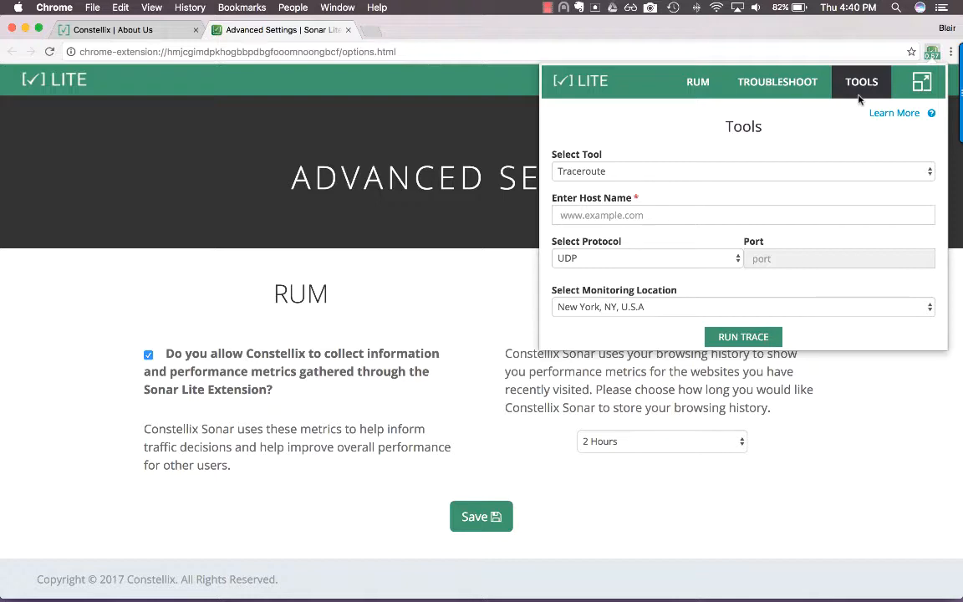
pyautogui.click(923, 84)
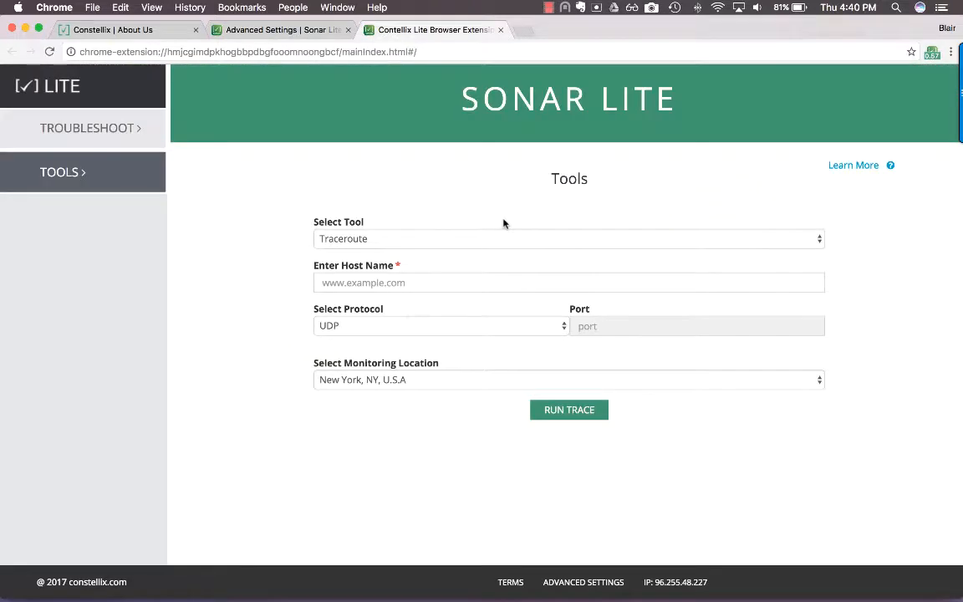
# Look over the available tools and view the input forms for DNS Lookup and DNS Trace.
pyautogui.click(525, 238)
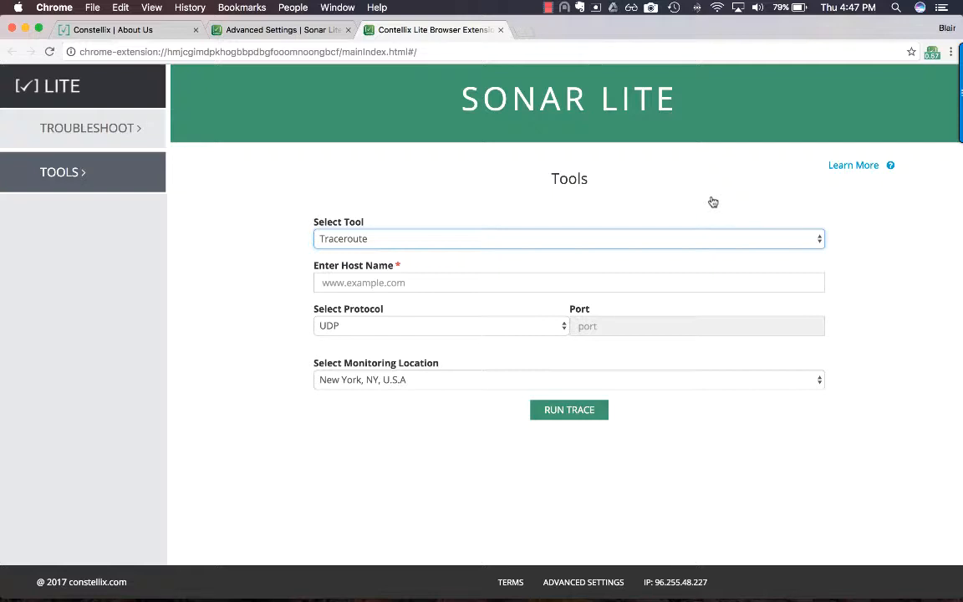
pyautogui.click(458, 238)
pyautogui.click(468, 252)
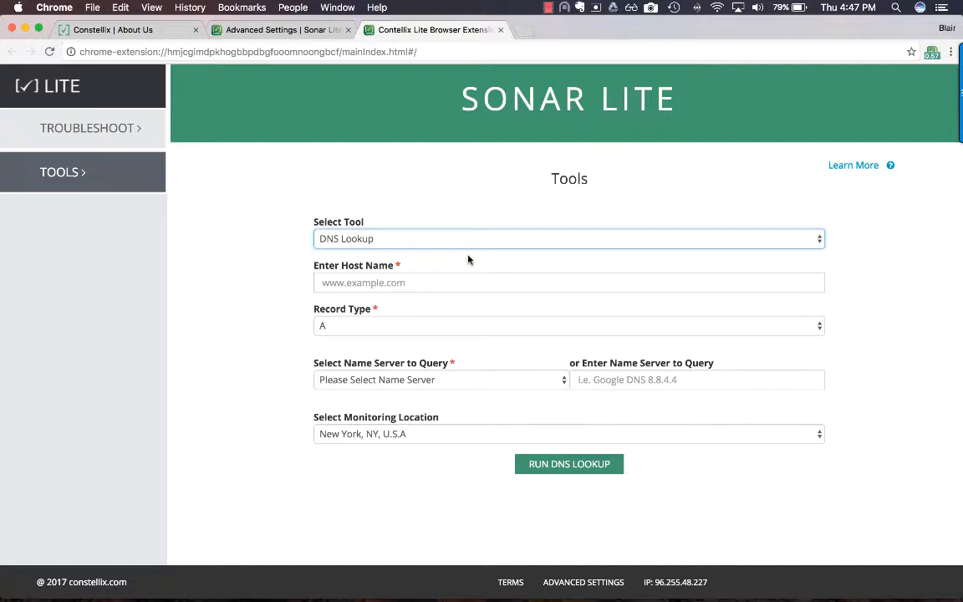
pyautogui.click(447, 242)
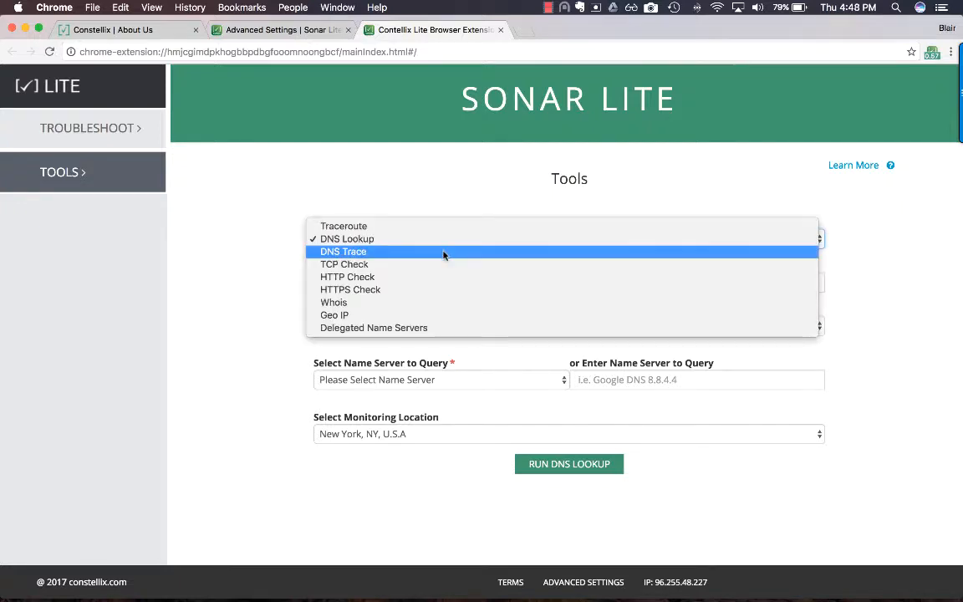
pyautogui.click(444, 253)
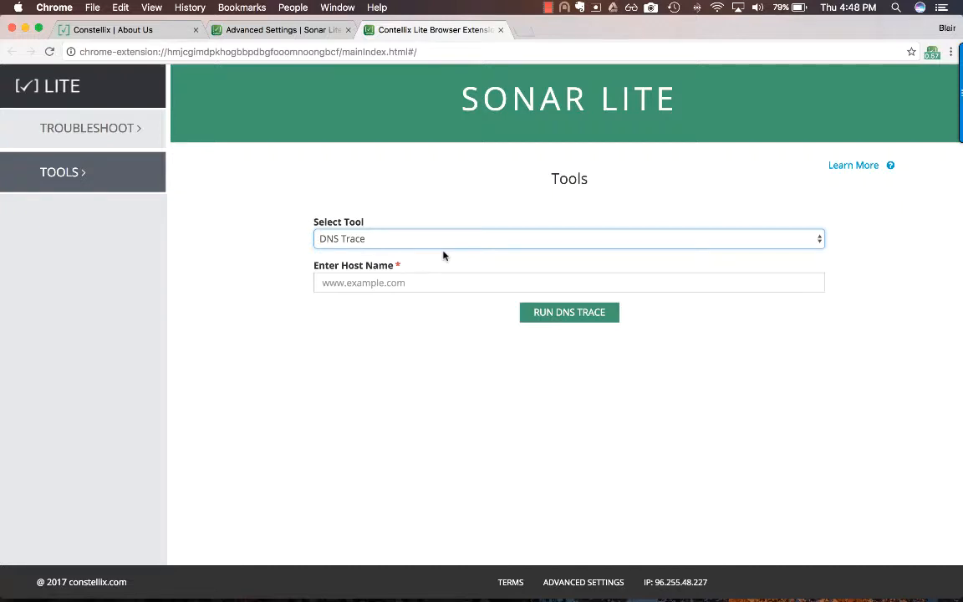
# View the input forms of the TCP Check, HTTP Check and HTTPS Check tools.
pyautogui.click(433, 243)
pyautogui.press('Escape')
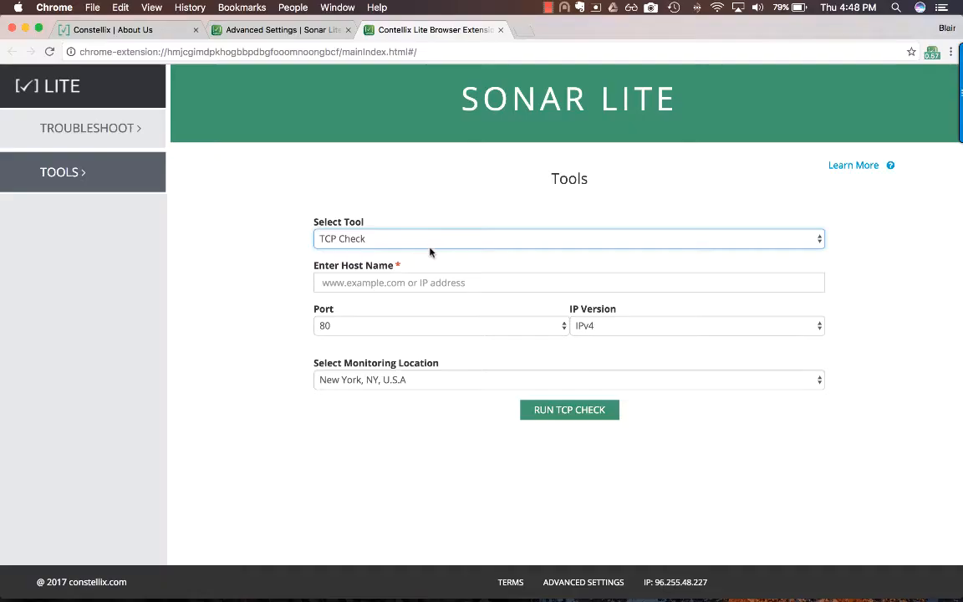
pyautogui.click(424, 240)
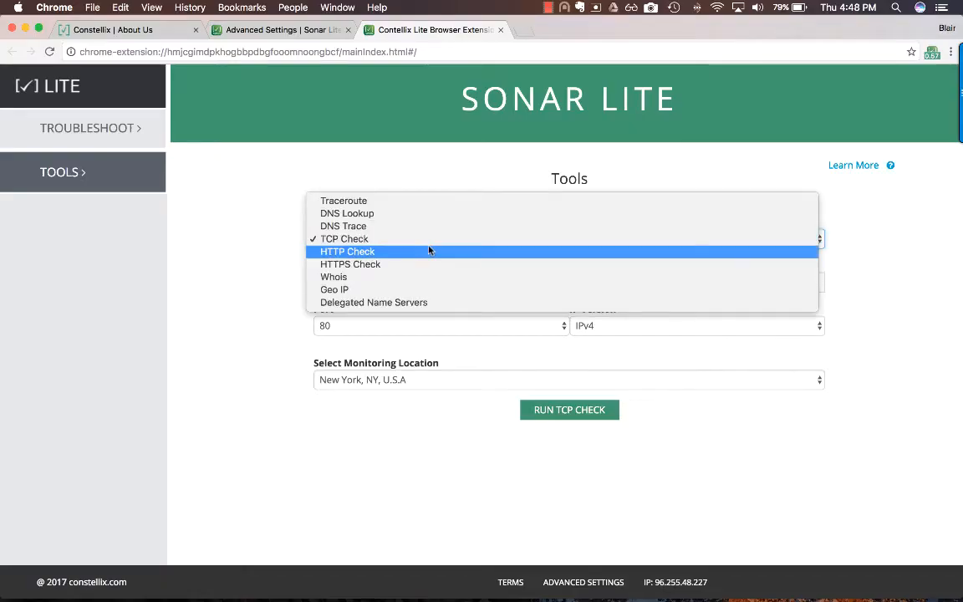
pyautogui.click(429, 251)
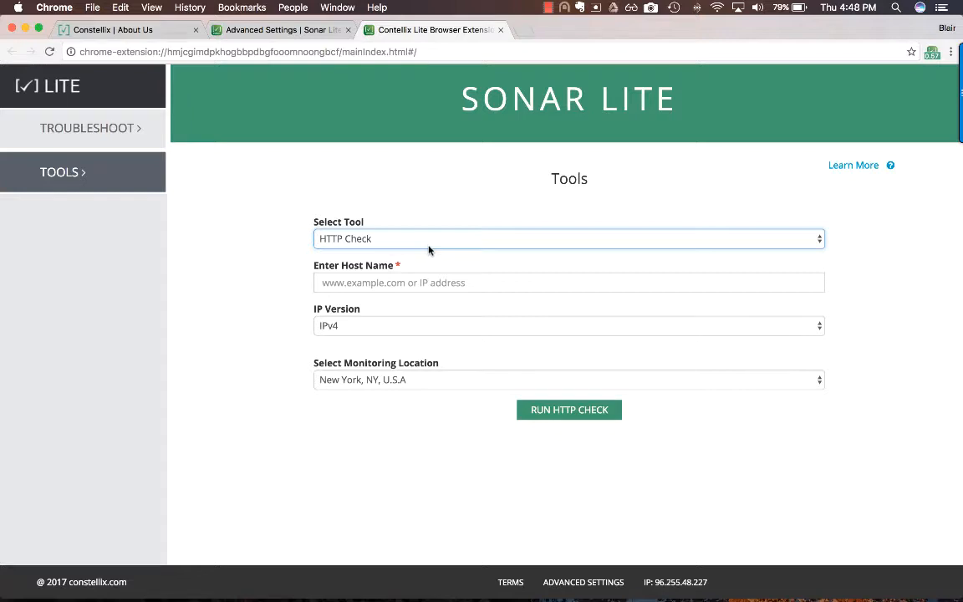
pyautogui.click(429, 249)
pyautogui.click(429, 251)
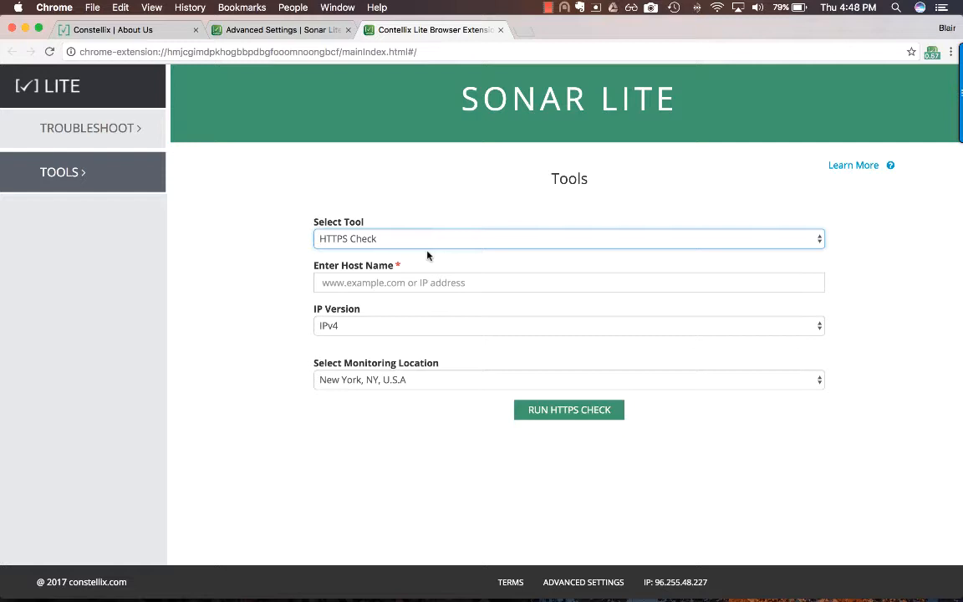
# View the input forms of the Whois, Geo IP and Delegated Name Servers tools.
pyautogui.click(415, 242)
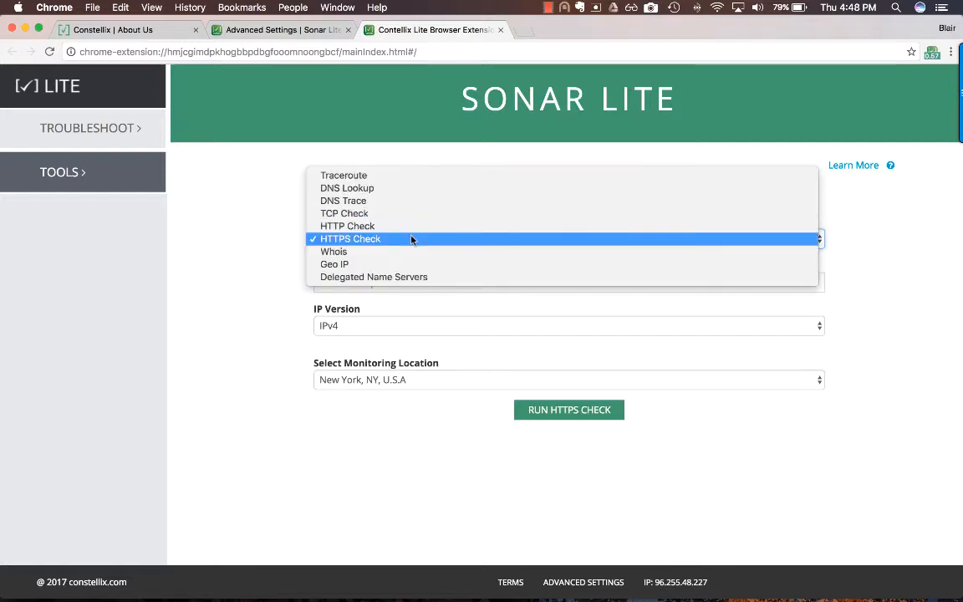
pyautogui.click(419, 253)
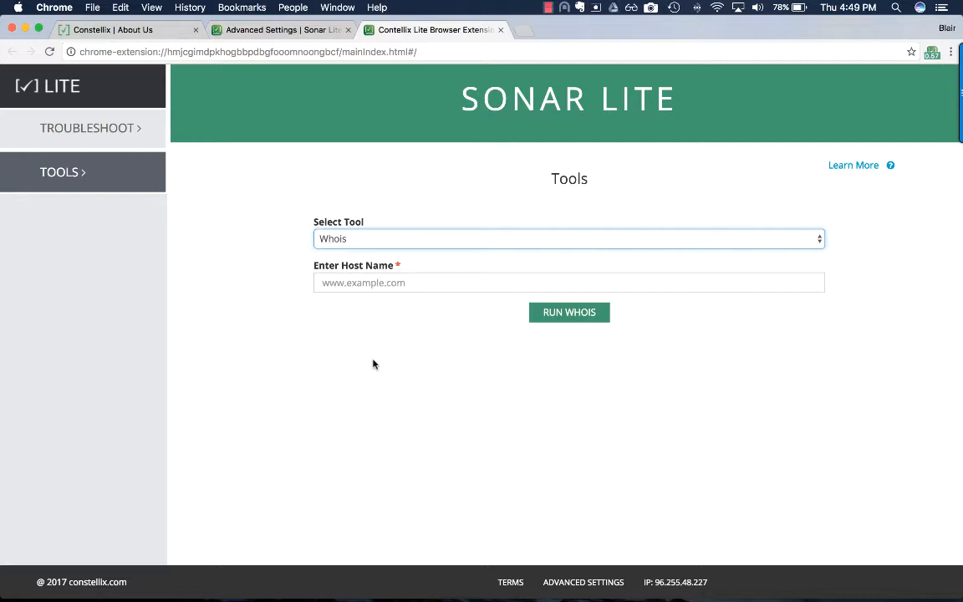
pyautogui.click(355, 239)
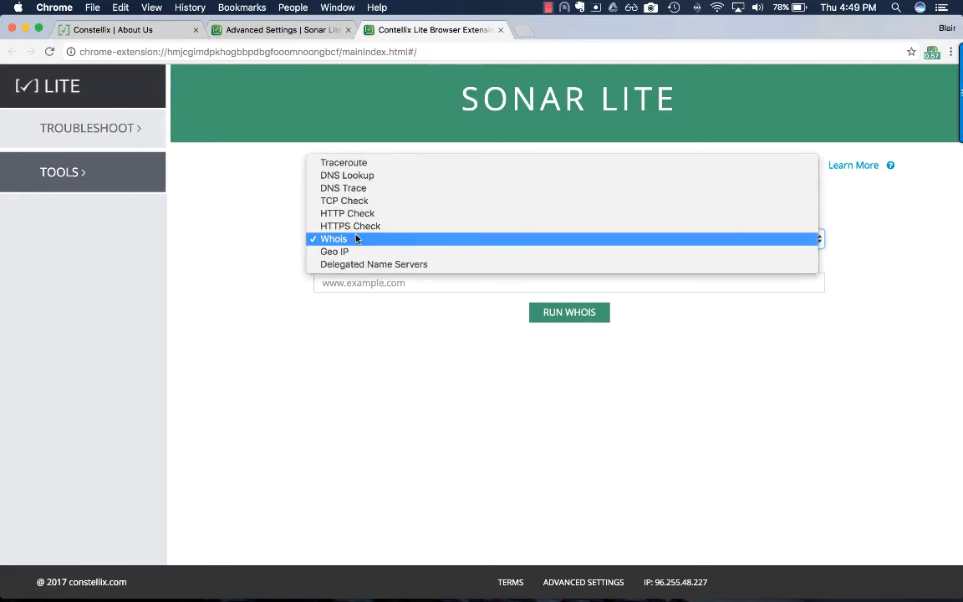
pyautogui.click(374, 252)
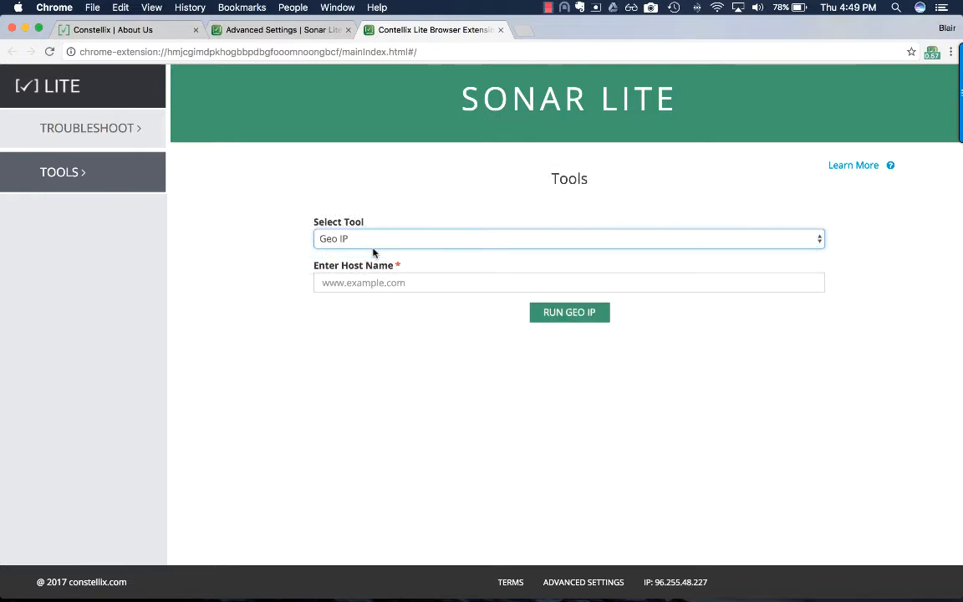
pyautogui.click(404, 240)
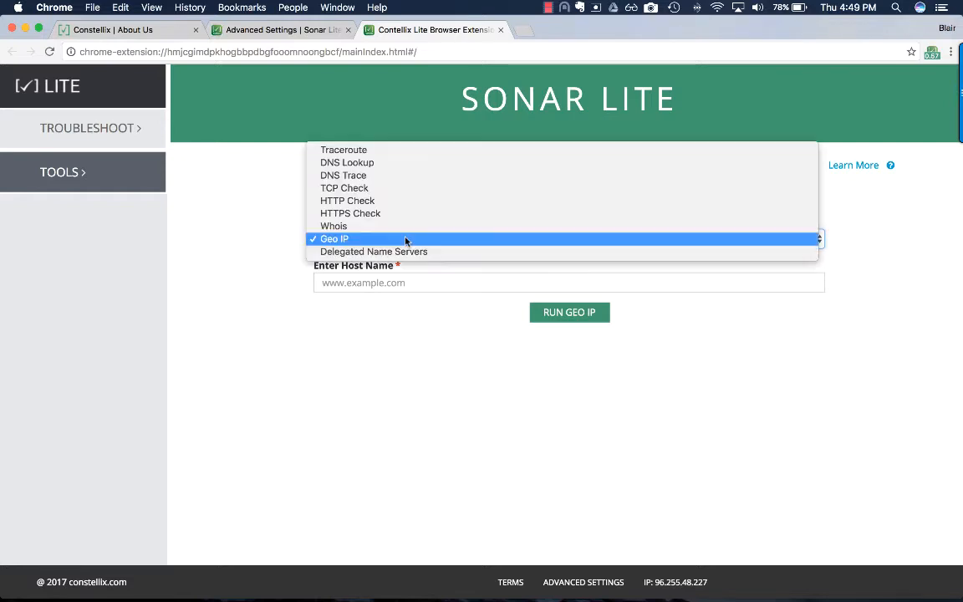
pyautogui.click(433, 252)
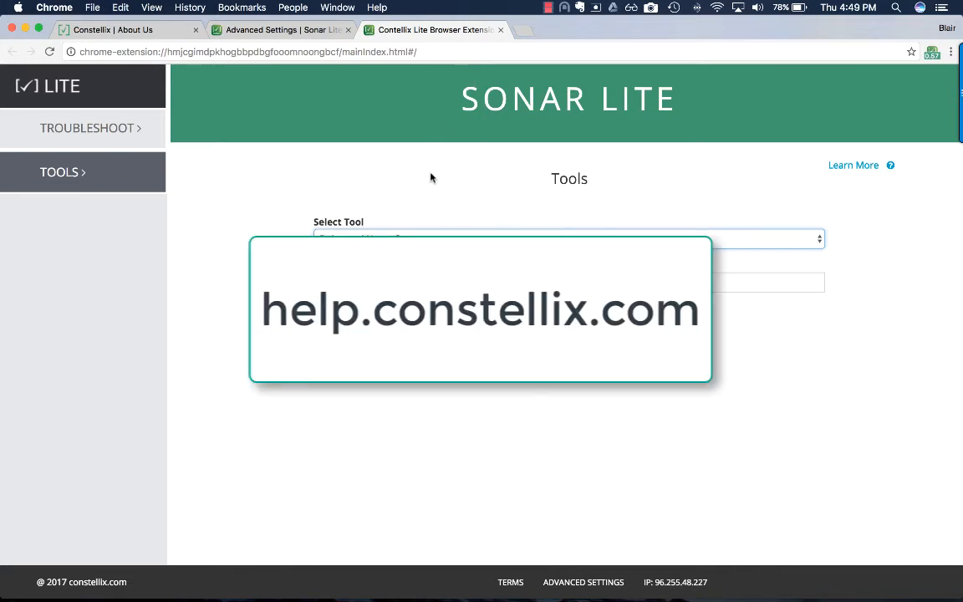
pyautogui.click(549, 8)
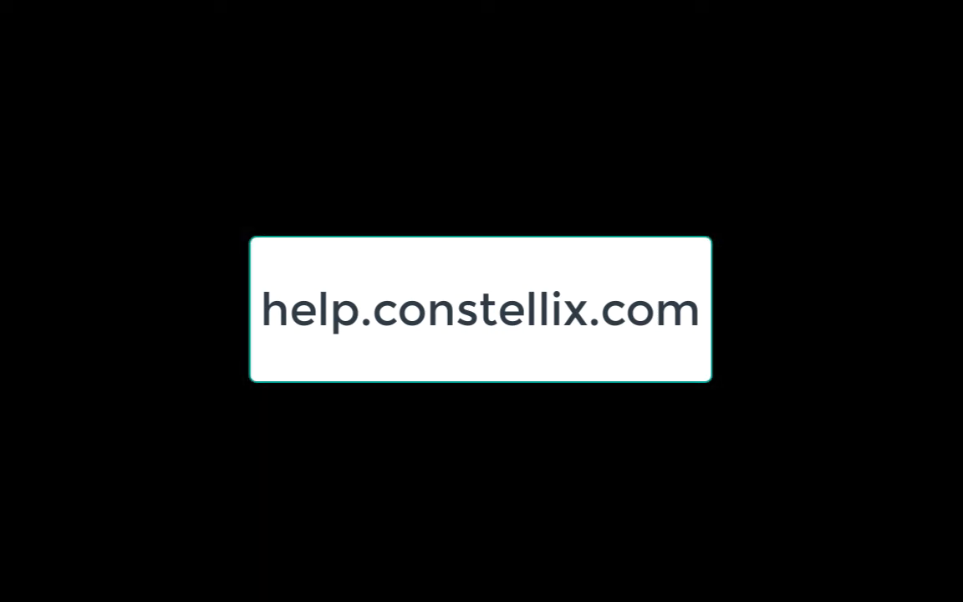